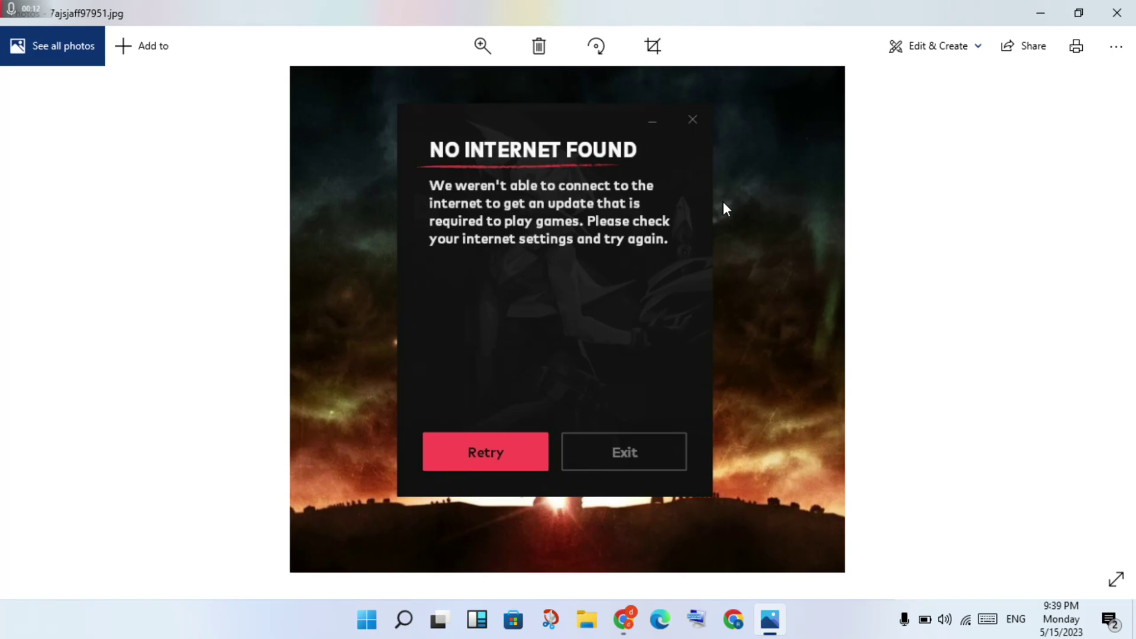
Close the Photos window showing the 'No Internet Found' error screenshot
{"action": "left_click", "coordinate": [1117, 13]}
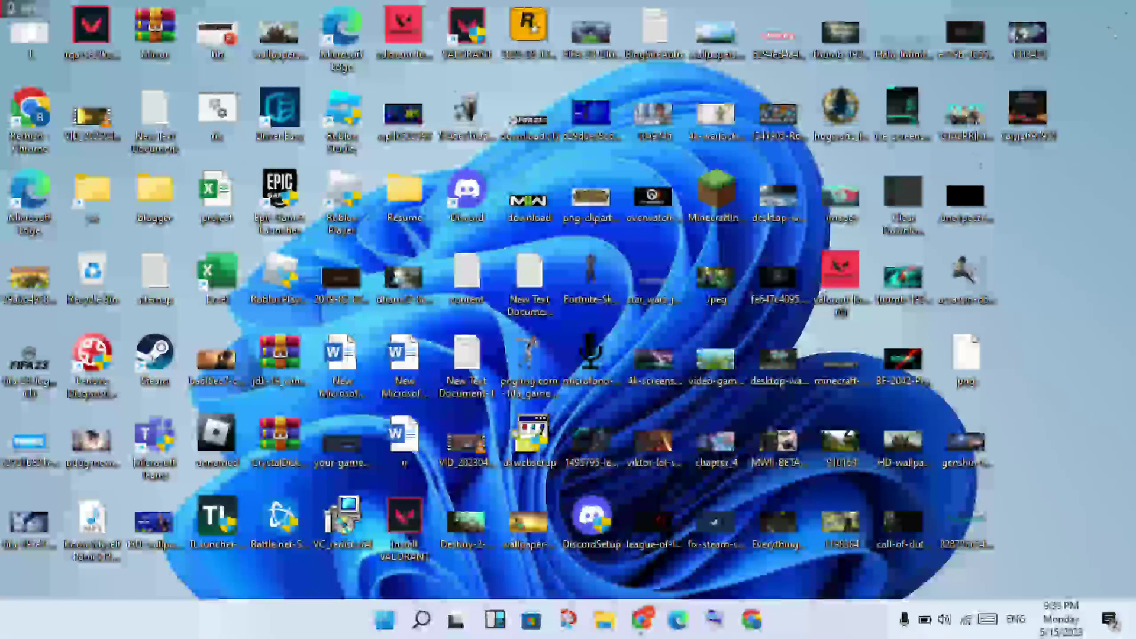
Search Windows for 'task manager' and launch Task Manager from the results
{"action": "left_click", "coordinate": [422, 622]}
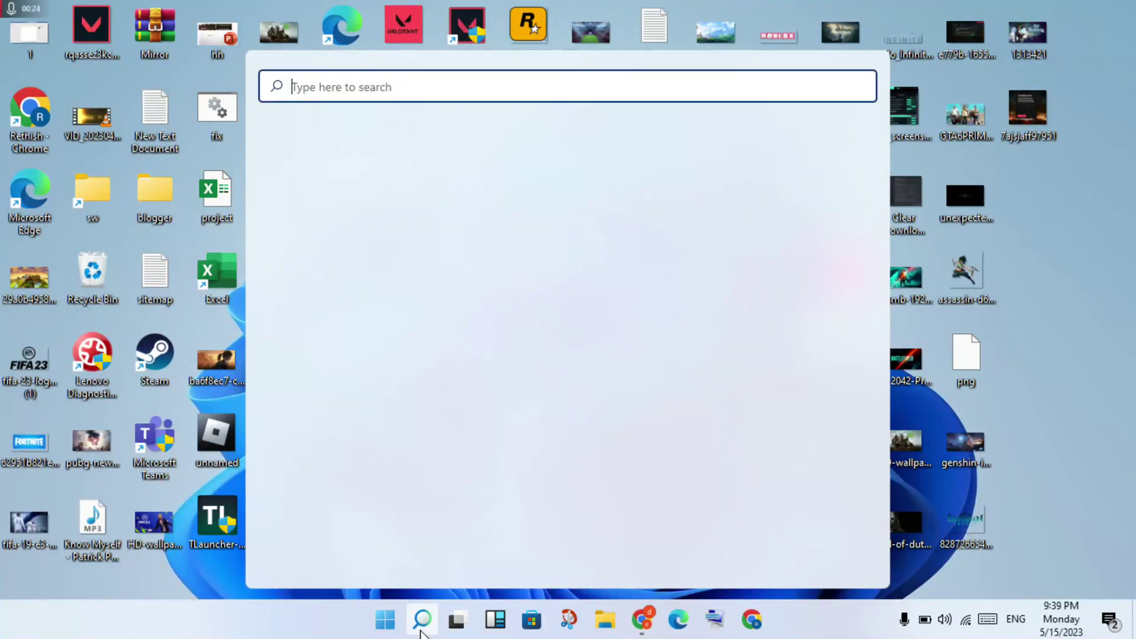
{"action": "type", "text": "task"}
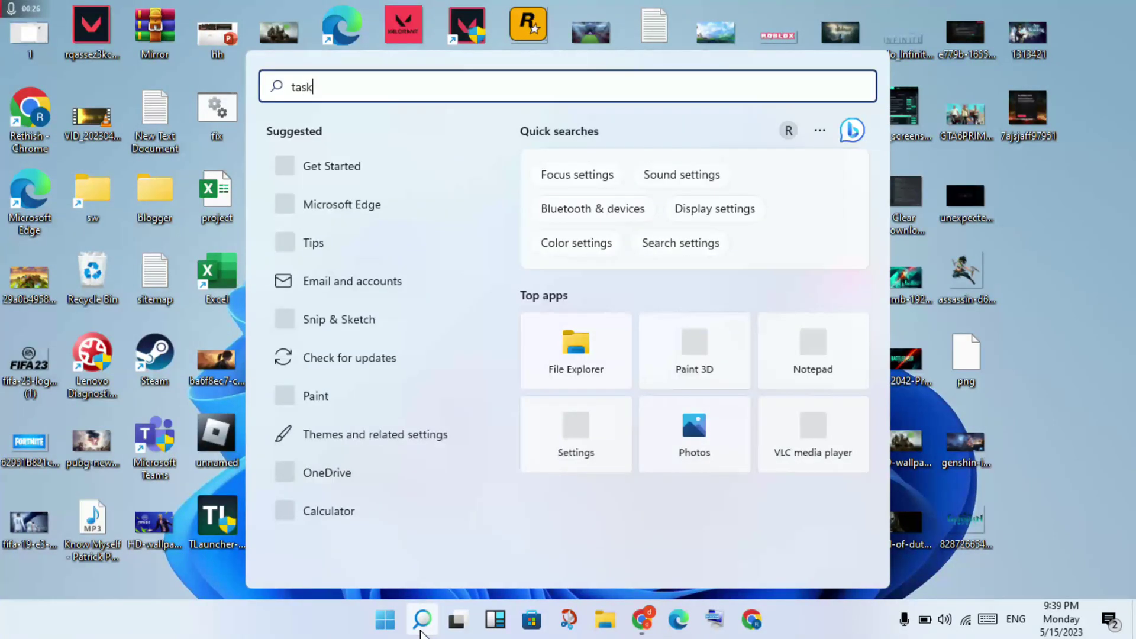
{"action": "type", "text": " manager"}
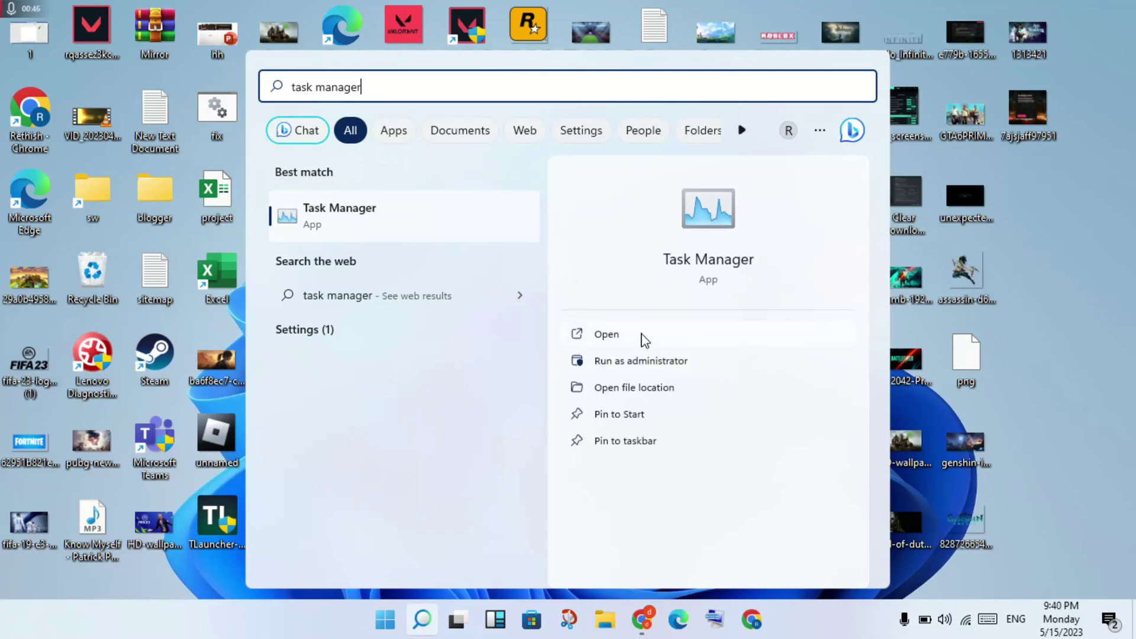
{"action": "left_click", "coordinate": [645, 340]}
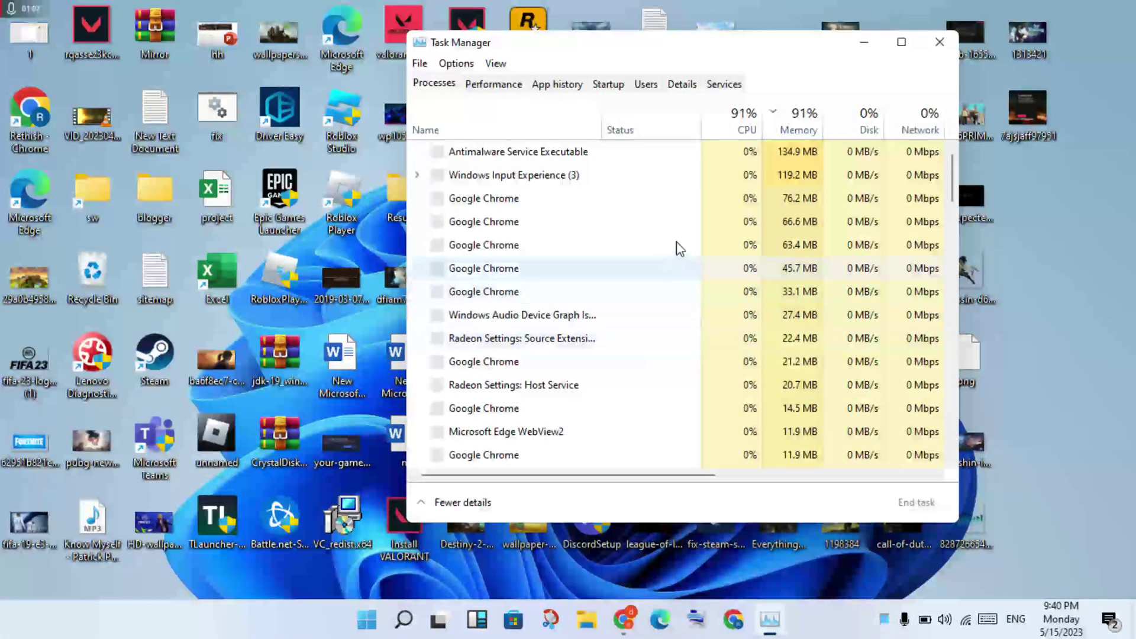
Maximize Task Manager and bring up actions for the Background Intelligent Transfer service host
{"action": "left_click", "coordinate": [900, 43]}
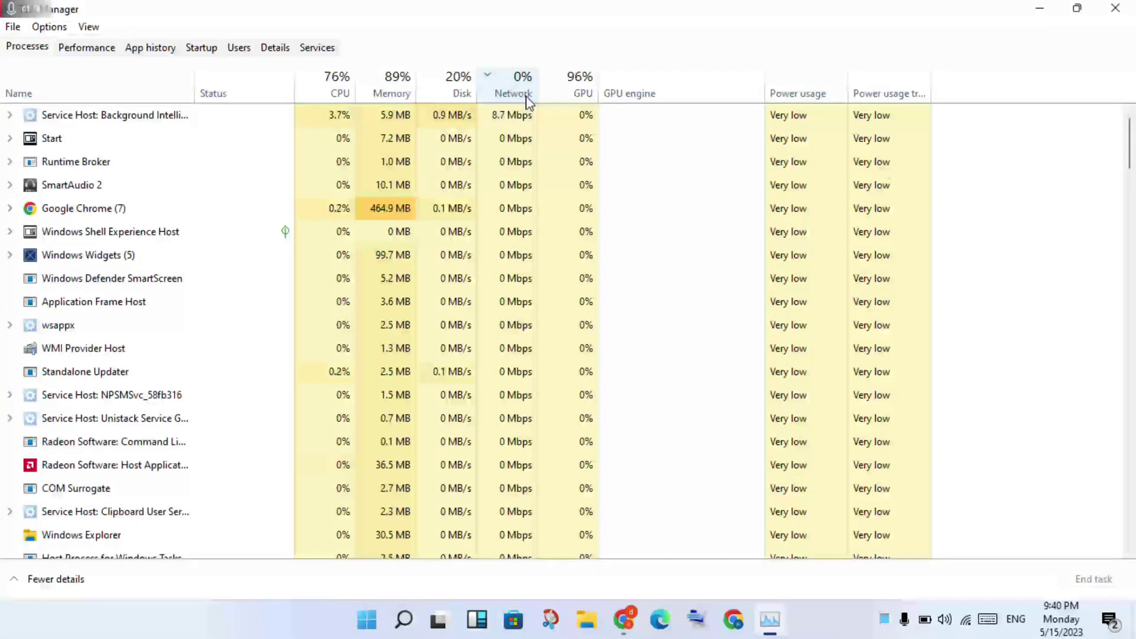
{"action": "right_click", "coordinate": [386, 114]}
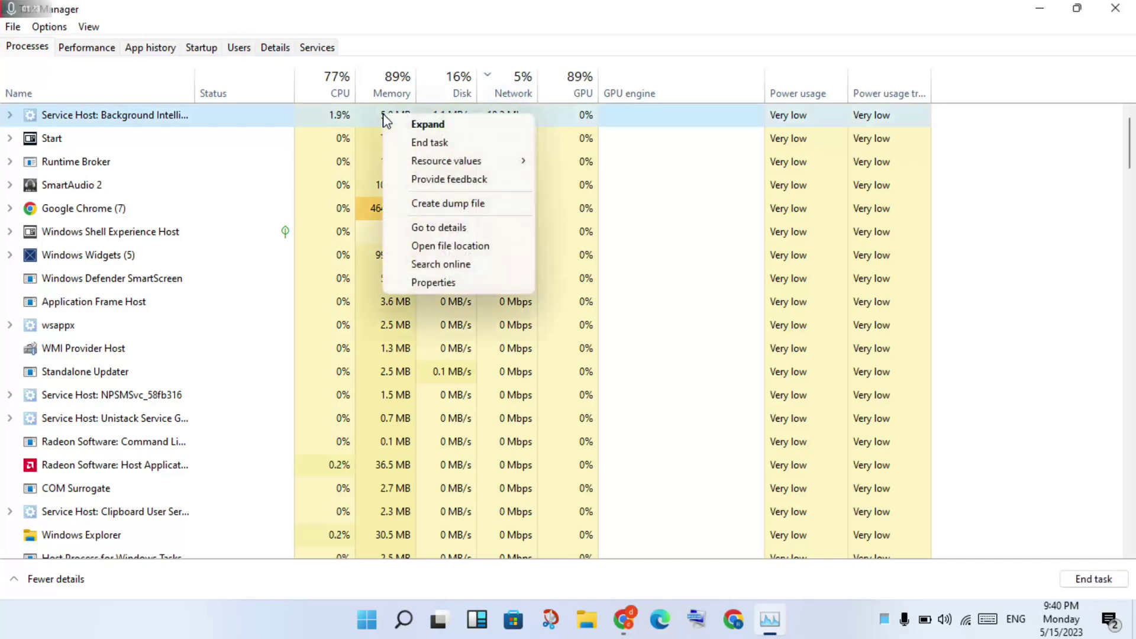
End the Background Intelligent Transfer Service process, abandoning unsaved data and shutting it down
{"action": "left_click", "coordinate": [421, 142]}
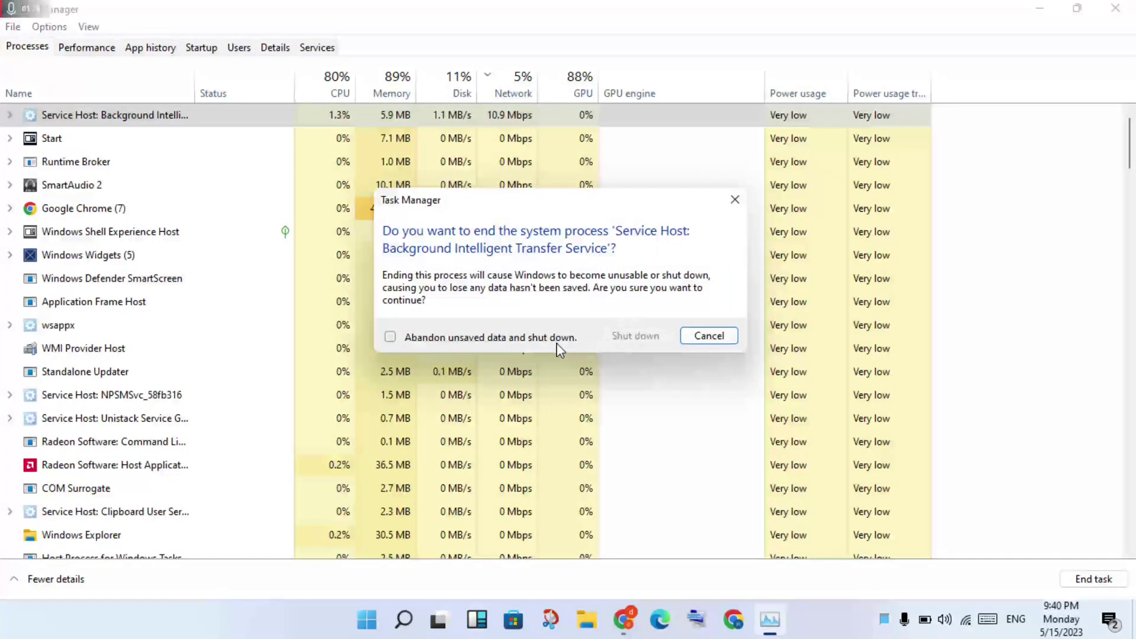
{"action": "left_click", "coordinate": [552, 341]}
{"action": "left_click", "coordinate": [649, 340]}
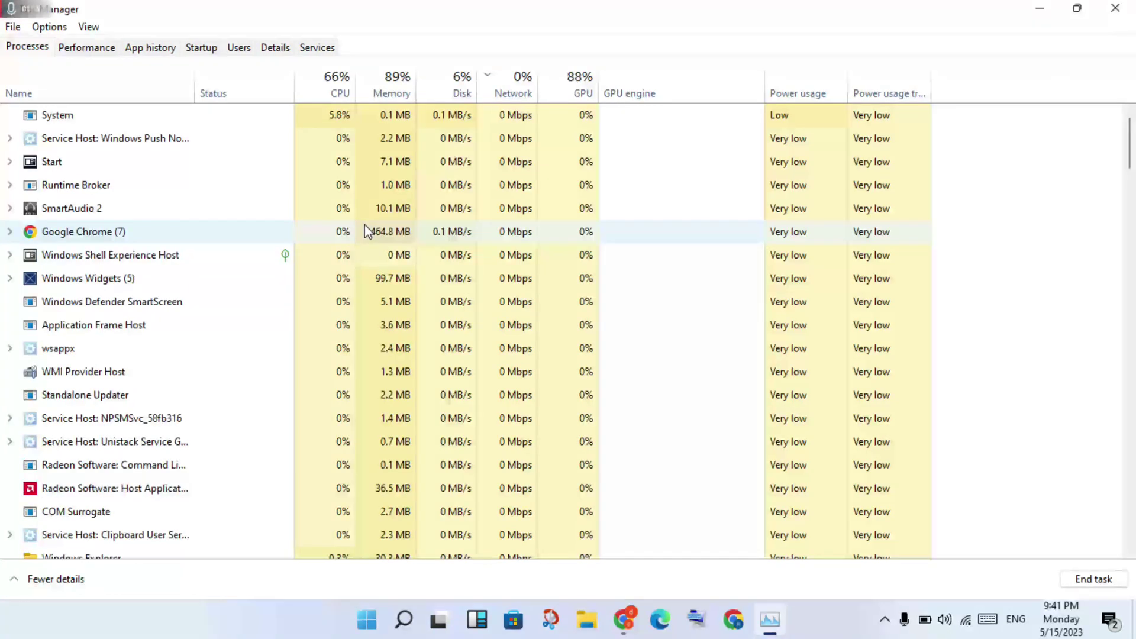
Look over the remaining process list, then close Task Manager
{"action": "scroll", "coordinate": [366, 231], "scroll_direction": "down", "scroll_amount": 4}
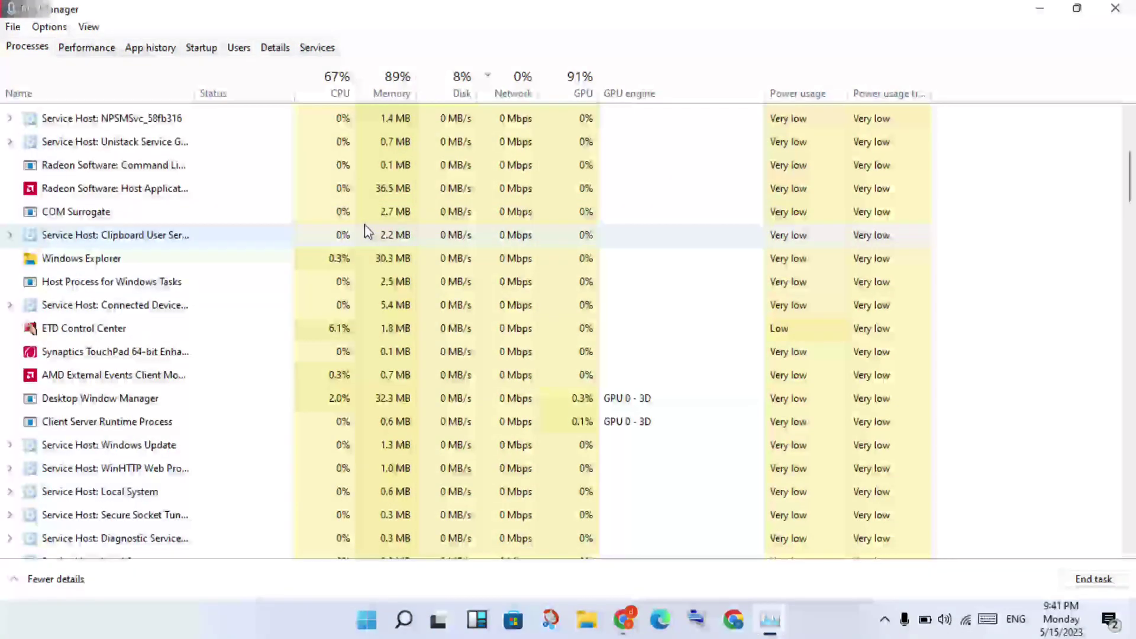
{"action": "scroll", "coordinate": [366, 231], "scroll_direction": "down", "scroll_amount": 10}
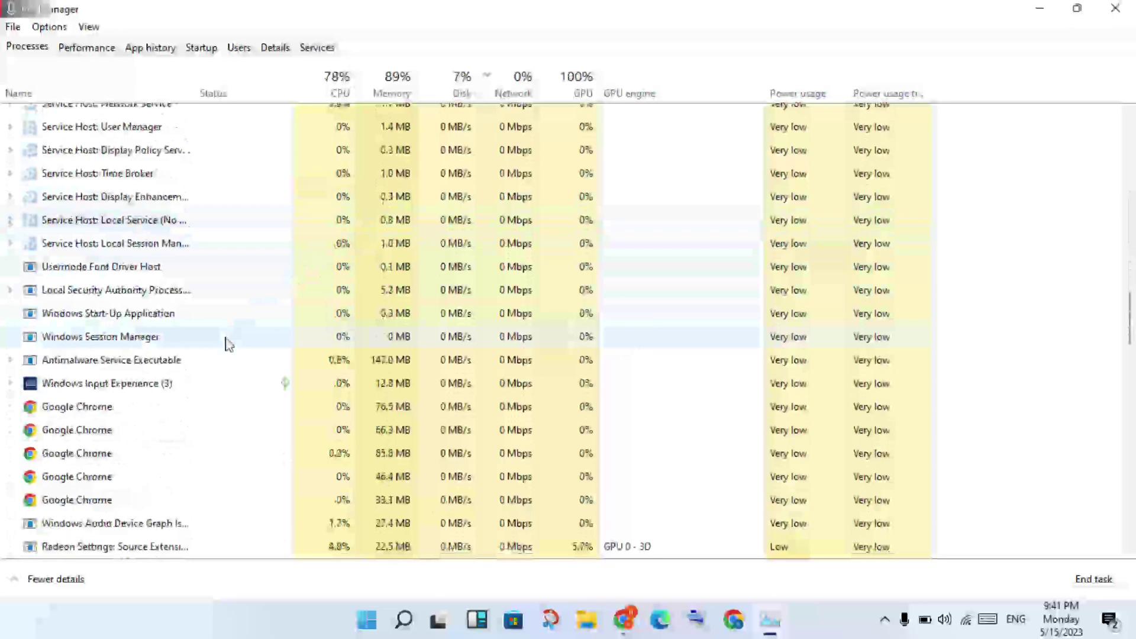
{"action": "scroll", "coordinate": [236, 383], "scroll_direction": "down", "scroll_amount": 15}
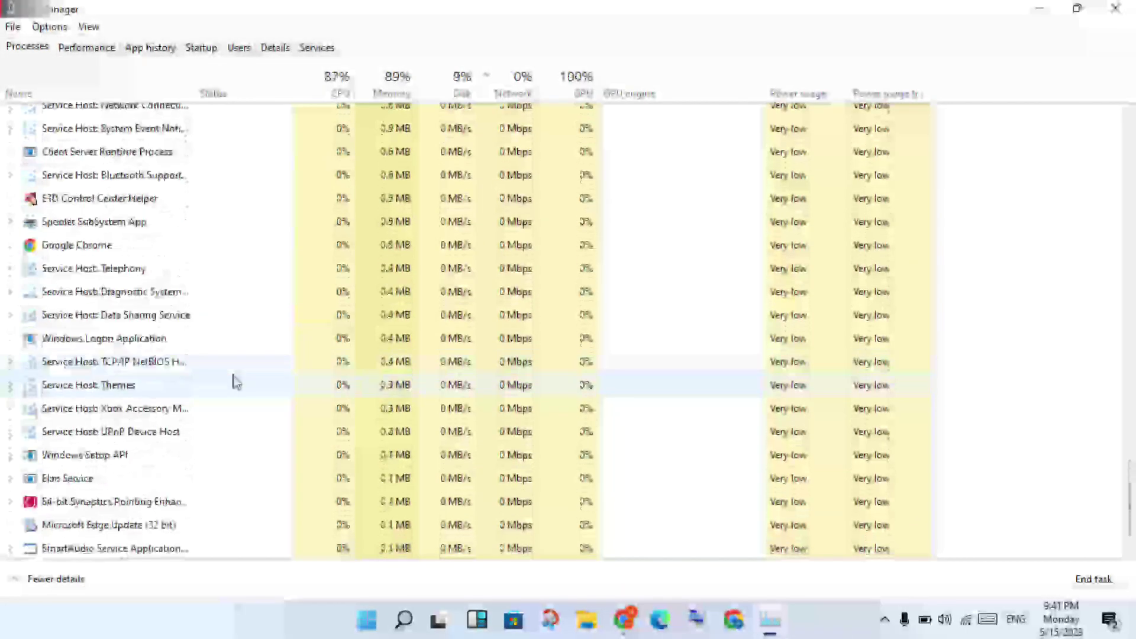
{"action": "scroll", "coordinate": [236, 382], "scroll_direction": "down", "scroll_amount": 1}
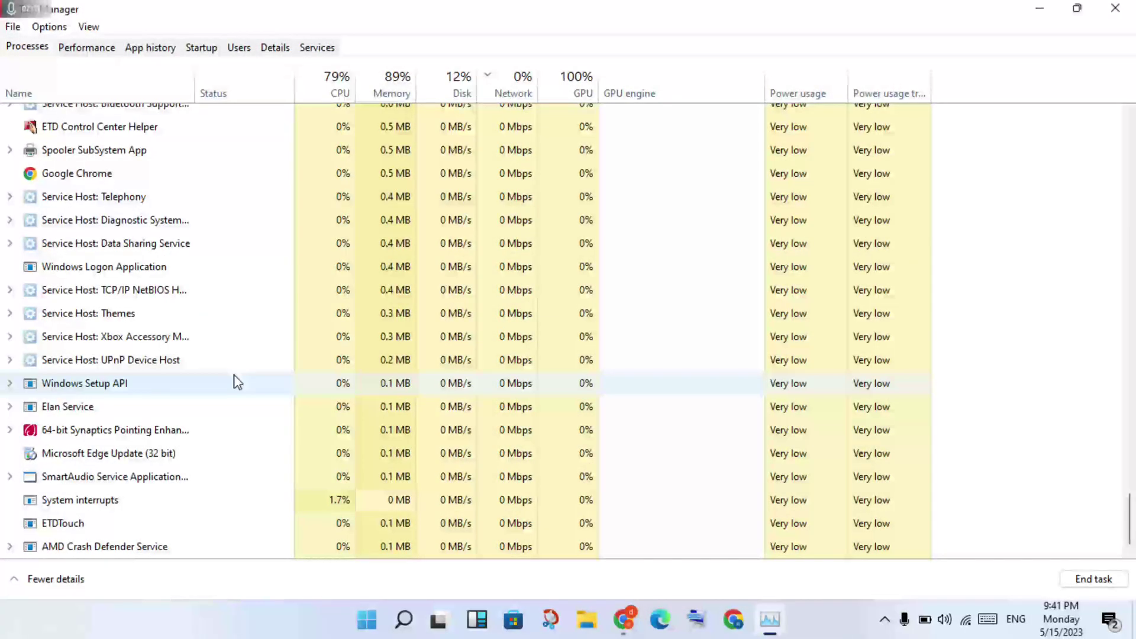
{"action": "scroll", "coordinate": [408, 396], "scroll_direction": "up", "scroll_amount": 20}
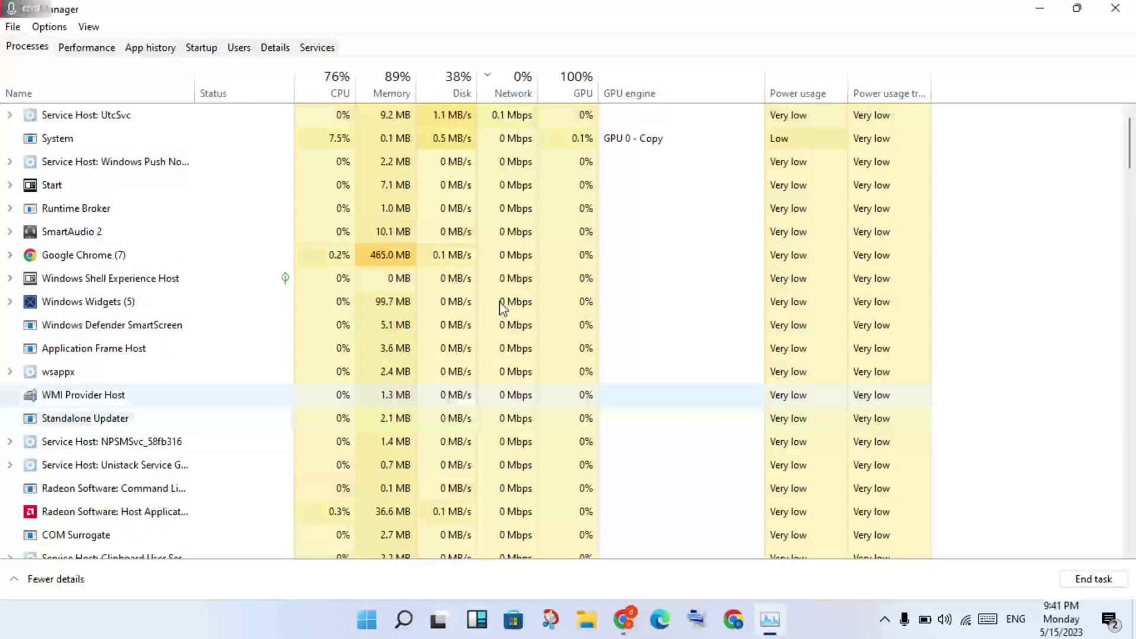
{"action": "left_click", "coordinate": [1116, 8]}
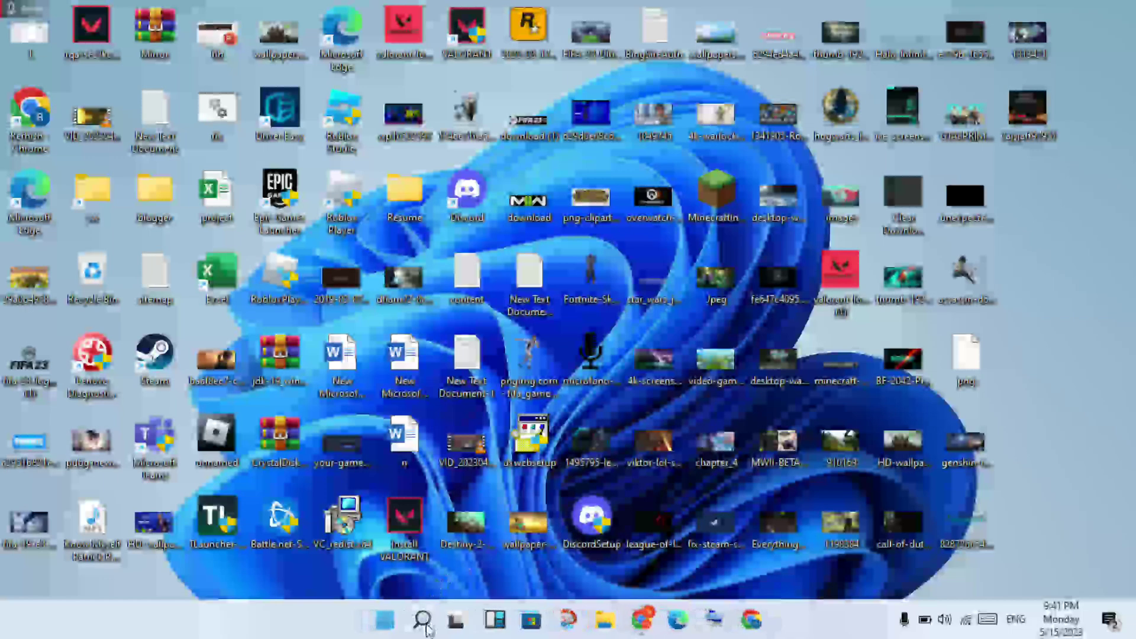
Search for 'control panel', open Control Panel, and go to Network and Internet
{"action": "left_click", "coordinate": [423, 620]}
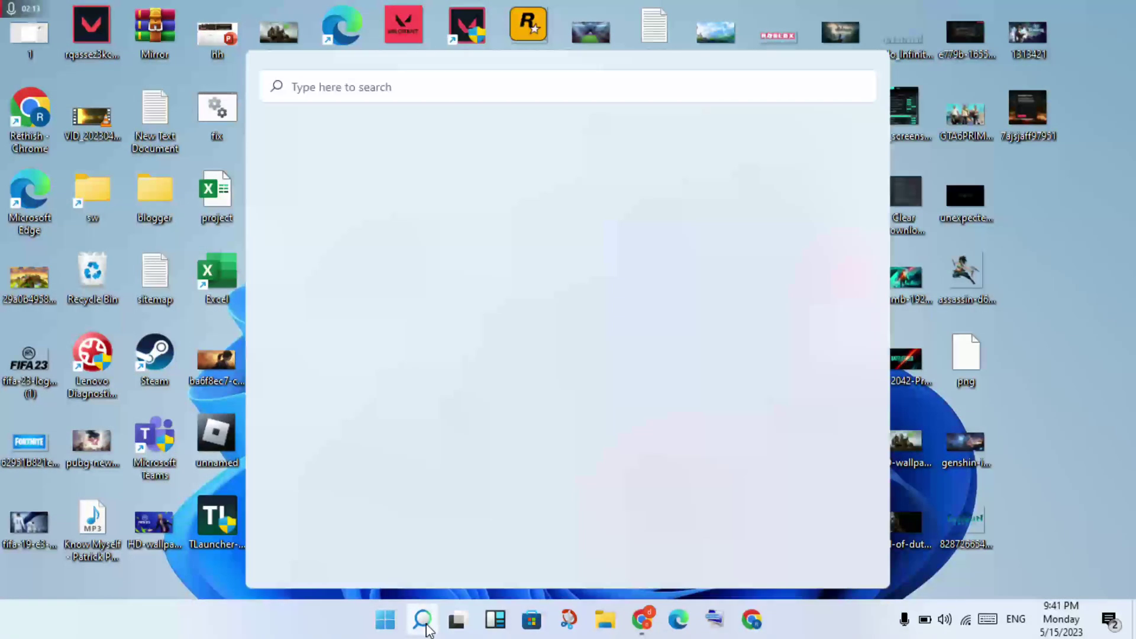
{"action": "type", "text": "c"}
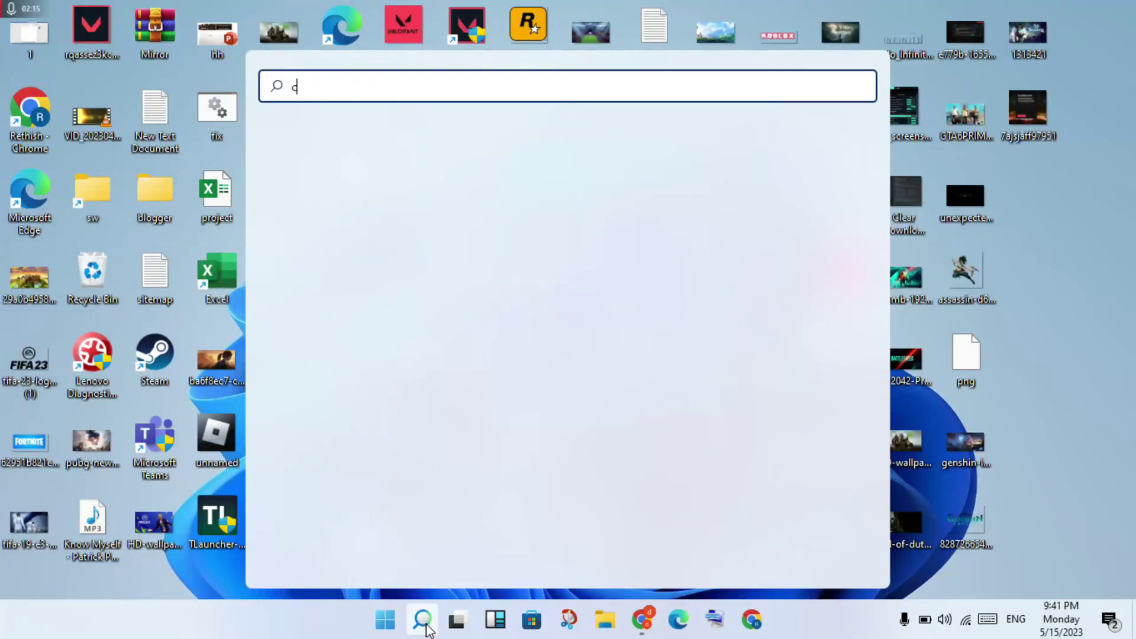
{"action": "type", "text": "ontrol panel"}
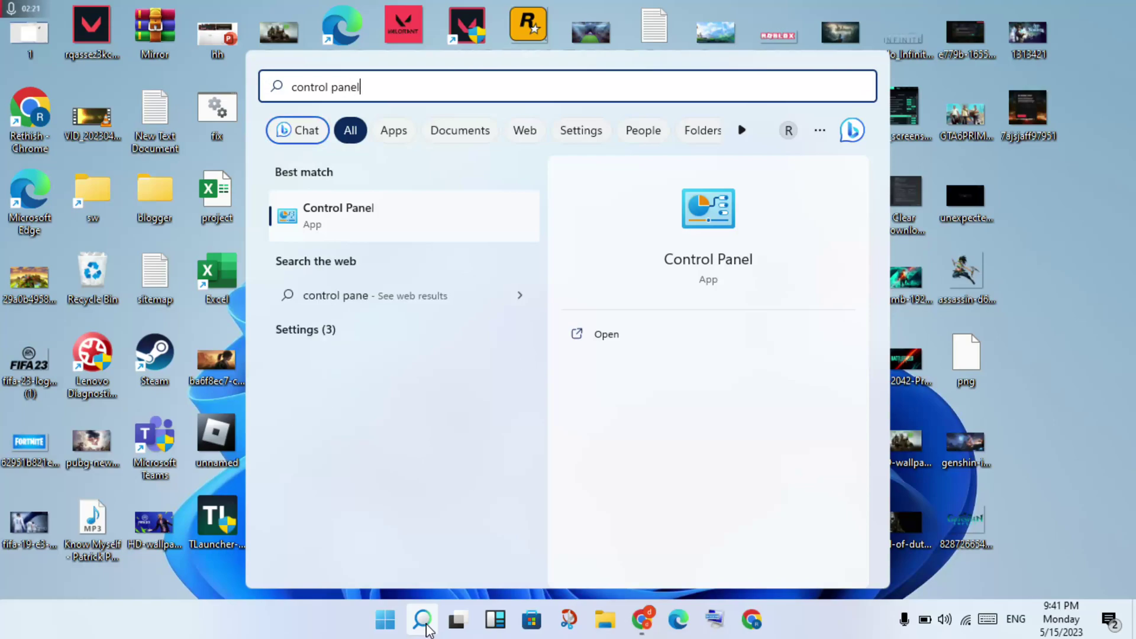
{"action": "left_click", "coordinate": [618, 346]}
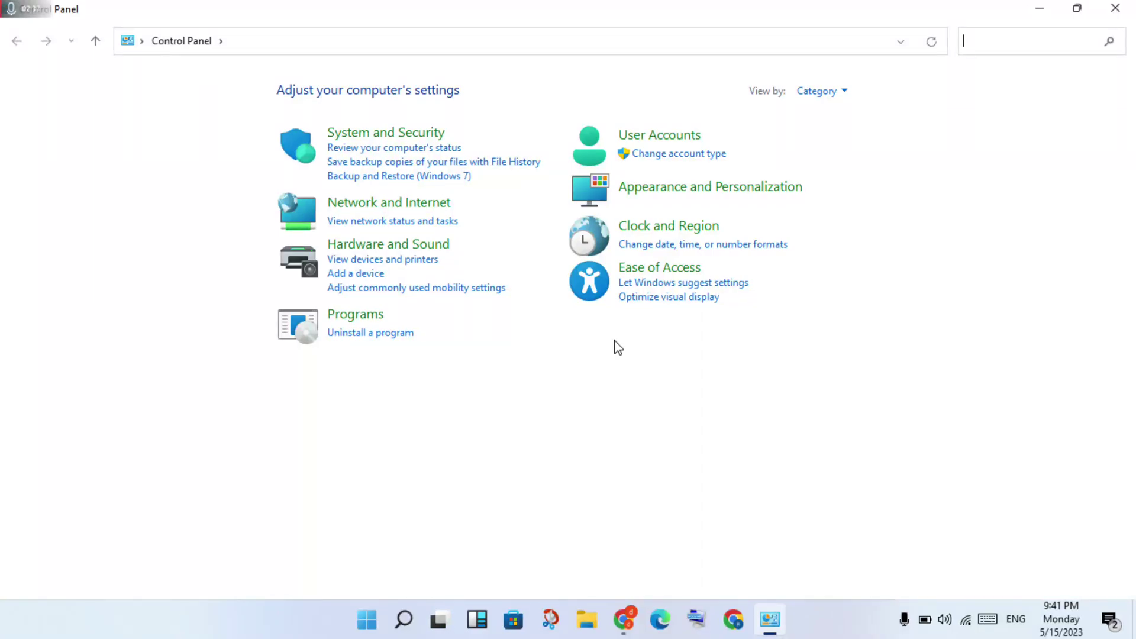
{"action": "left_click", "coordinate": [434, 210]}
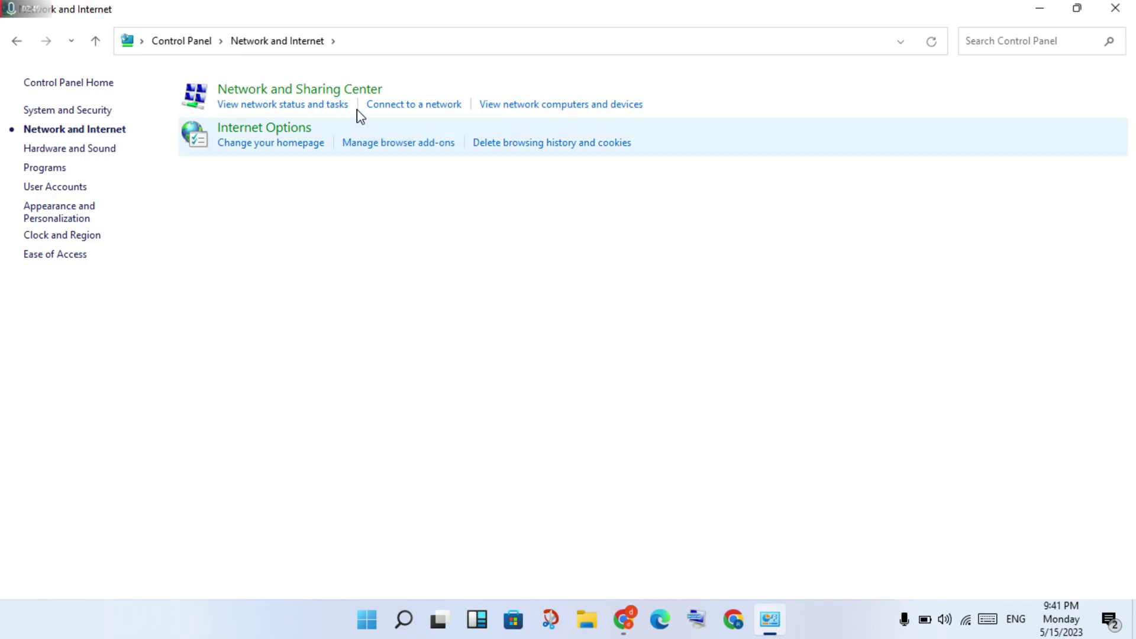
Go through Network and Sharing Center to the adapter list and select Wi-Fi
{"action": "left_click", "coordinate": [354, 92]}
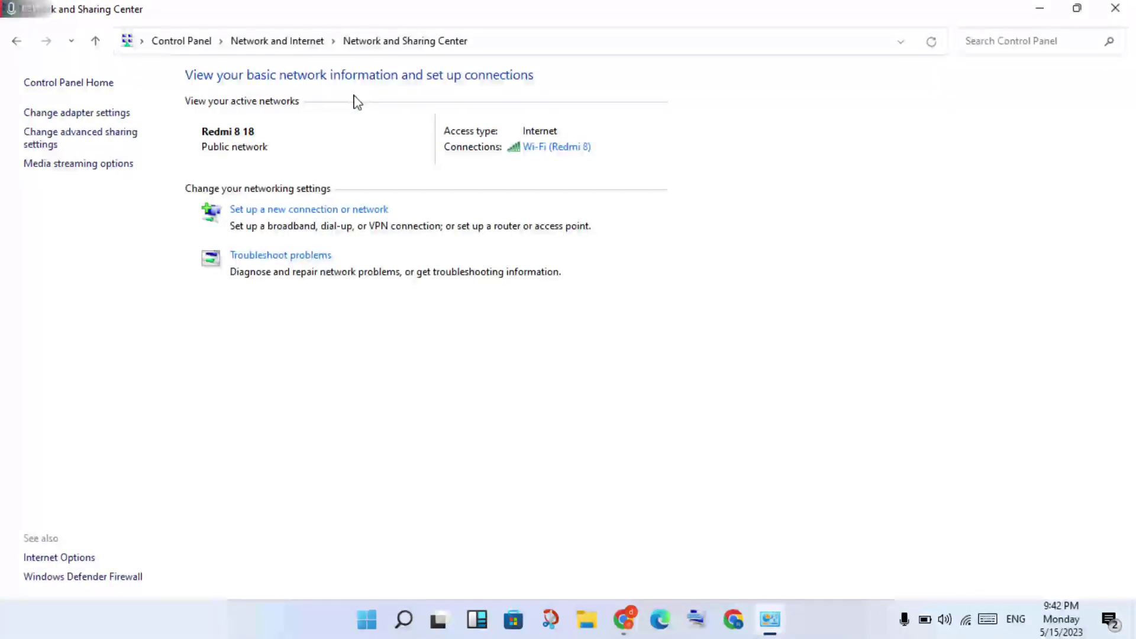
{"action": "left_click", "coordinate": [103, 114]}
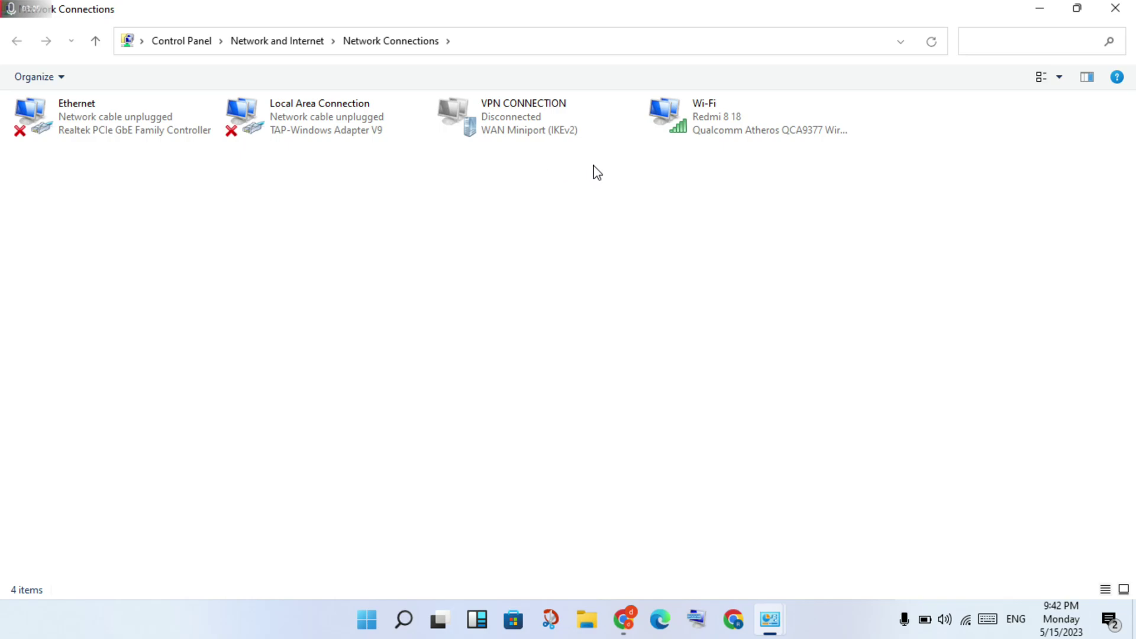
{"action": "left_click", "coordinate": [697, 113]}
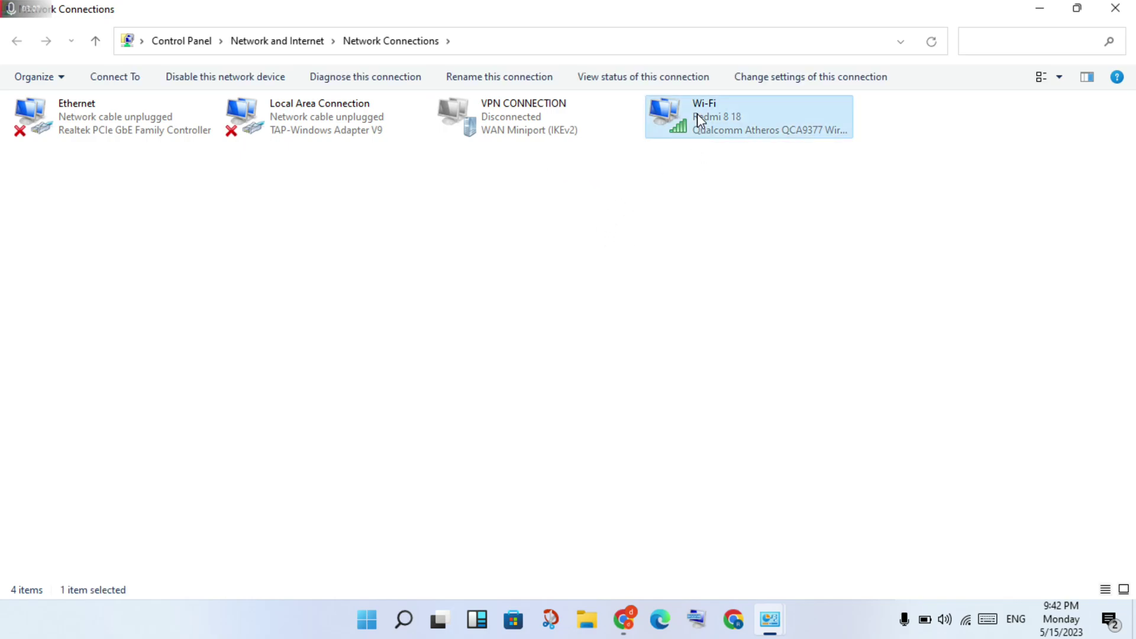
In Wi-Fi Properties, give TCP/IPv4 preferred DNS 8.8.8.8 and alternate 8.8.4.4, then save
{"action": "right_click", "coordinate": [698, 113]}
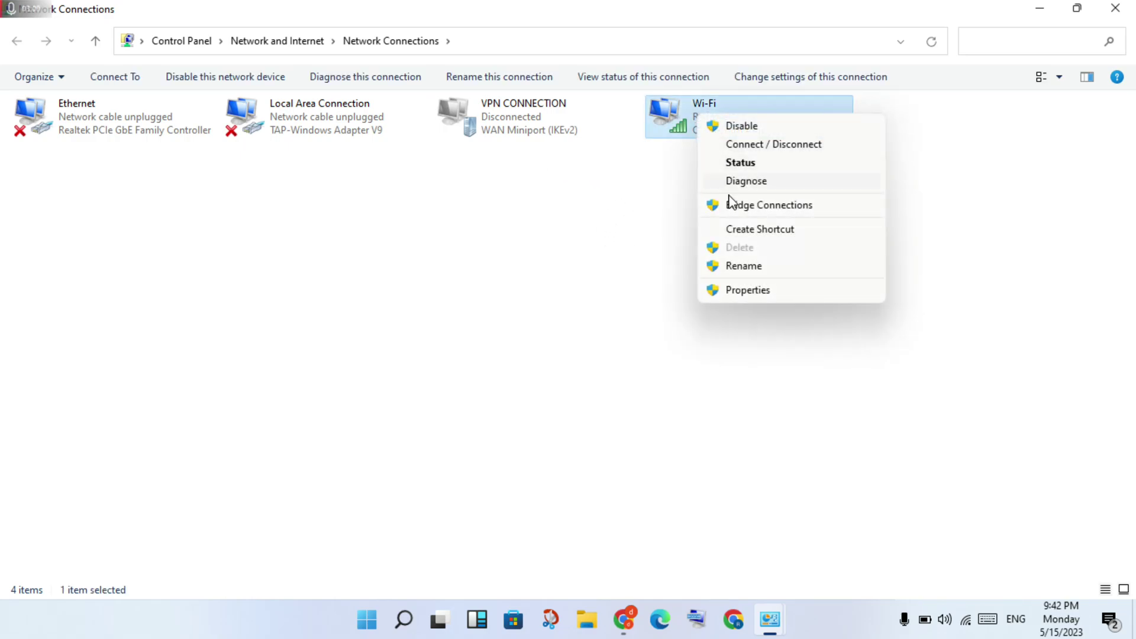
{"action": "left_click", "coordinate": [748, 290]}
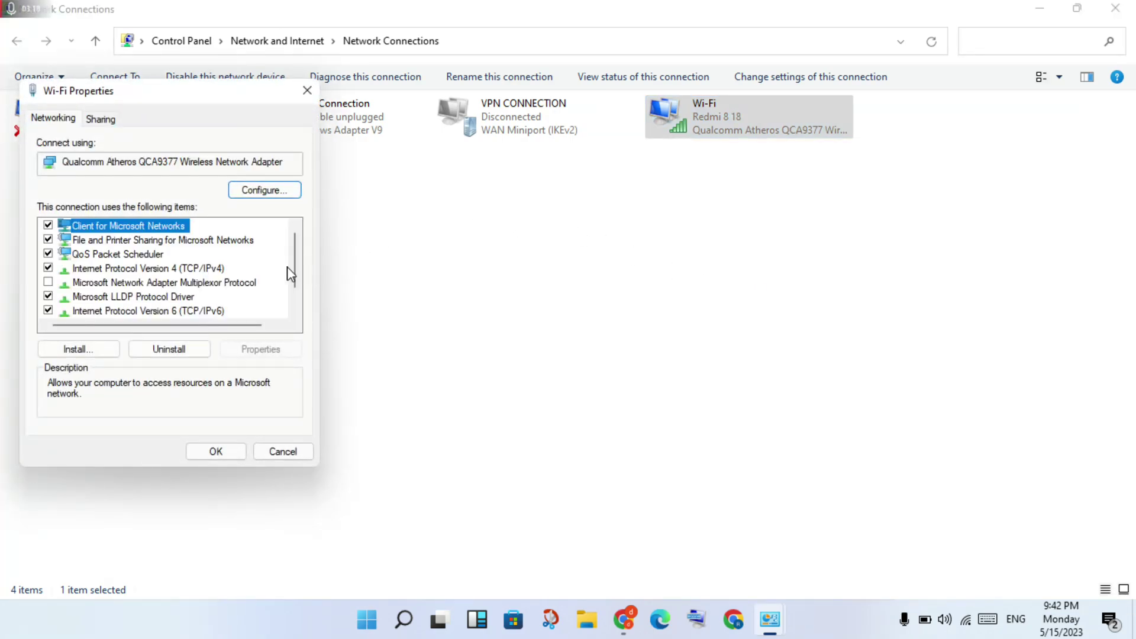
{"action": "left_click", "coordinate": [189, 270]}
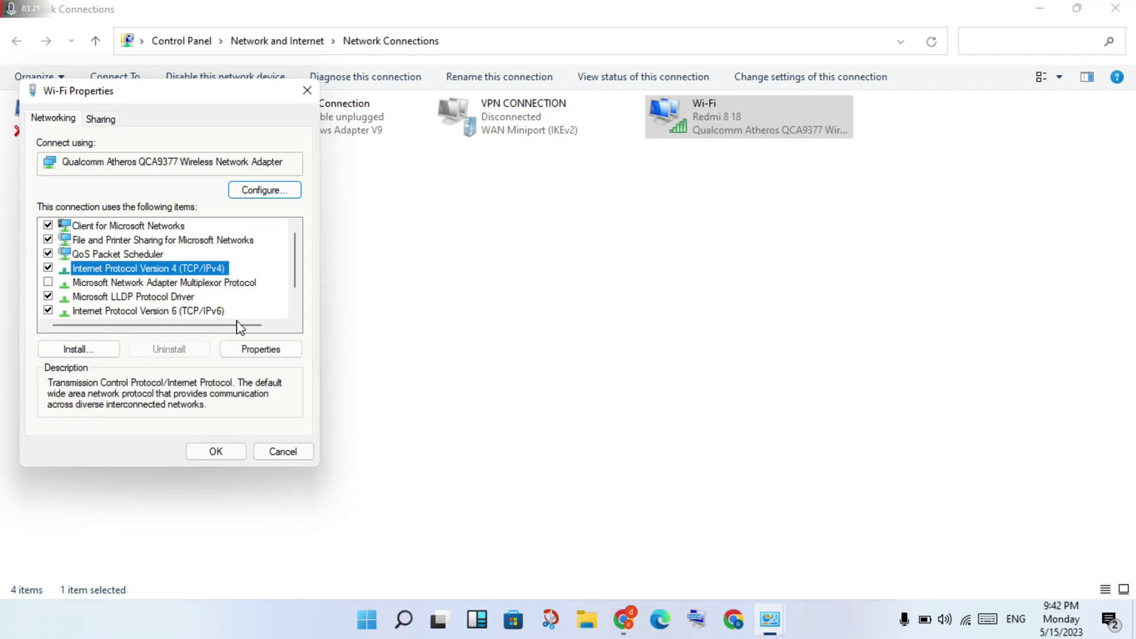
{"action": "left_click", "coordinate": [264, 351]}
{"action": "left_click", "coordinate": [264, 351]}
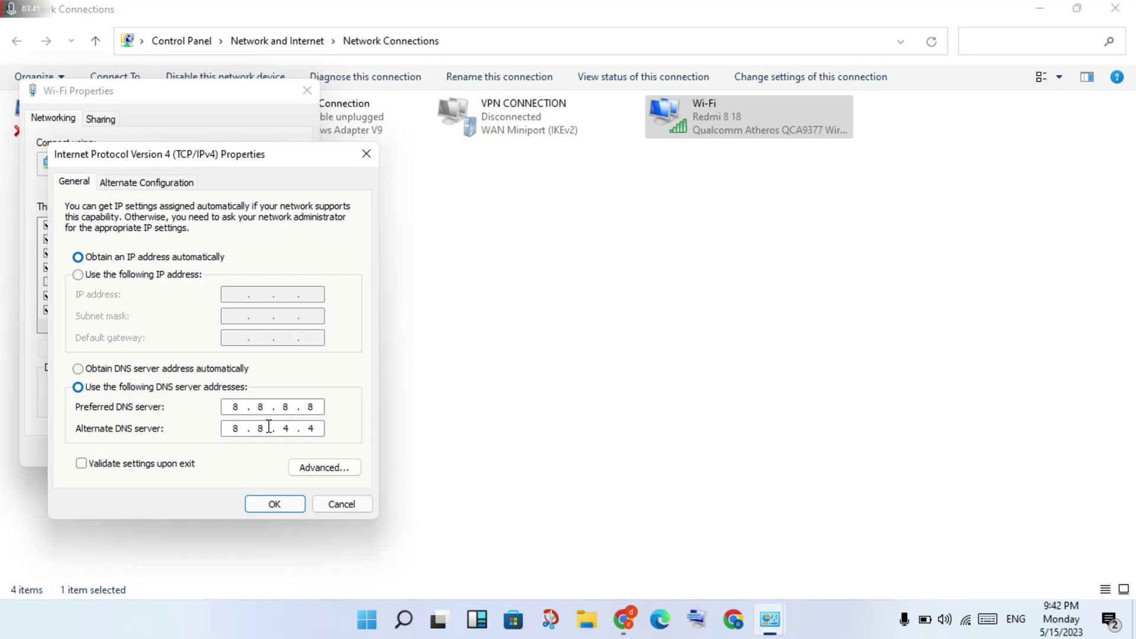
{"action": "left_click", "coordinate": [279, 505]}
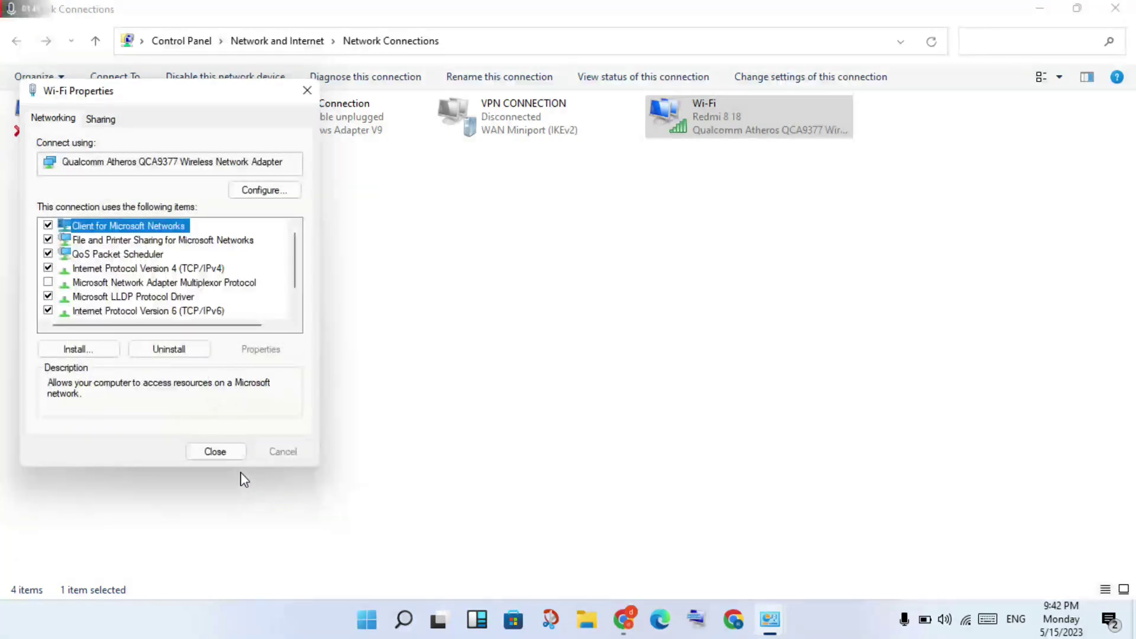